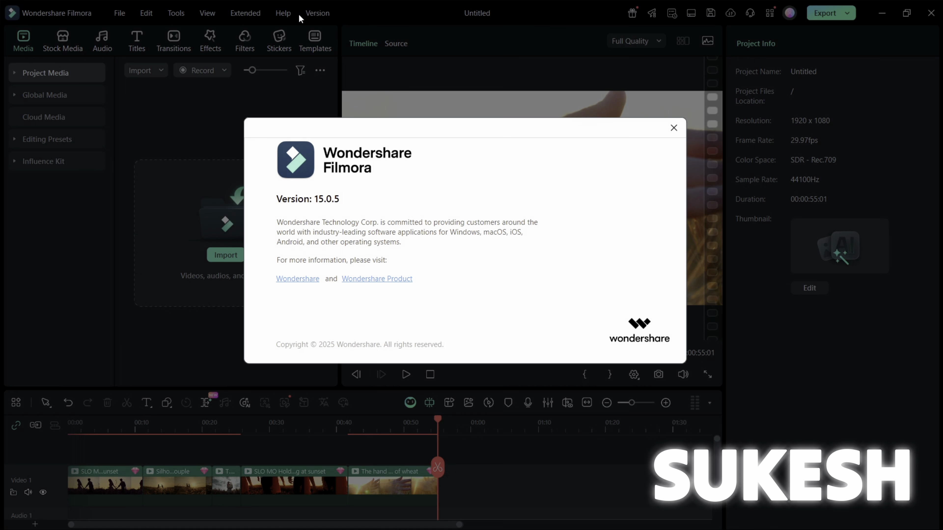
Close the About dialog, check for updates, and view the Dual-Timeline Editing overview before dismissing it
left_click(674, 127)
left_click(282, 13)
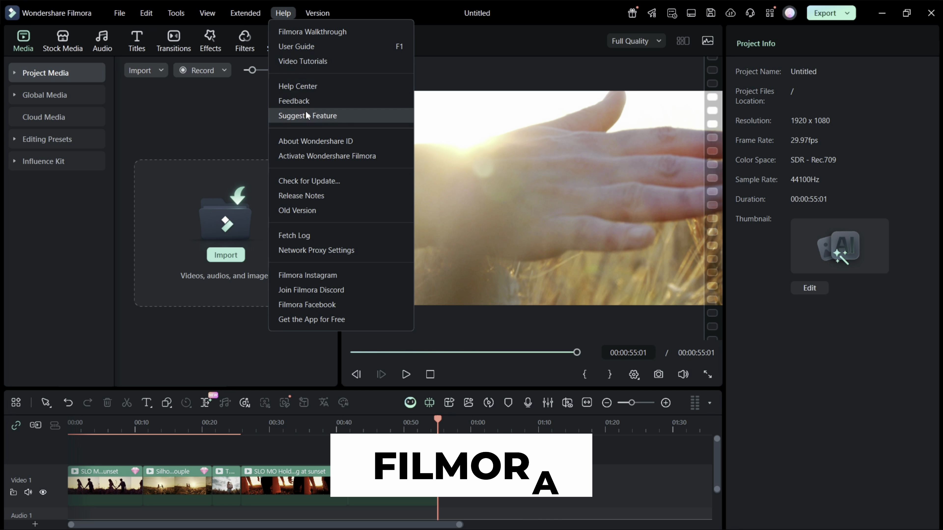
left_click(309, 180)
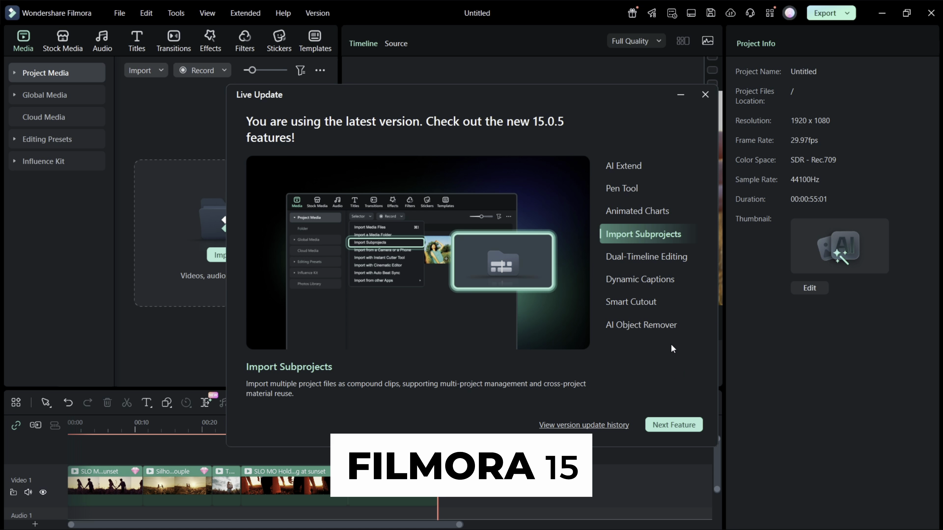
left_click(647, 258)
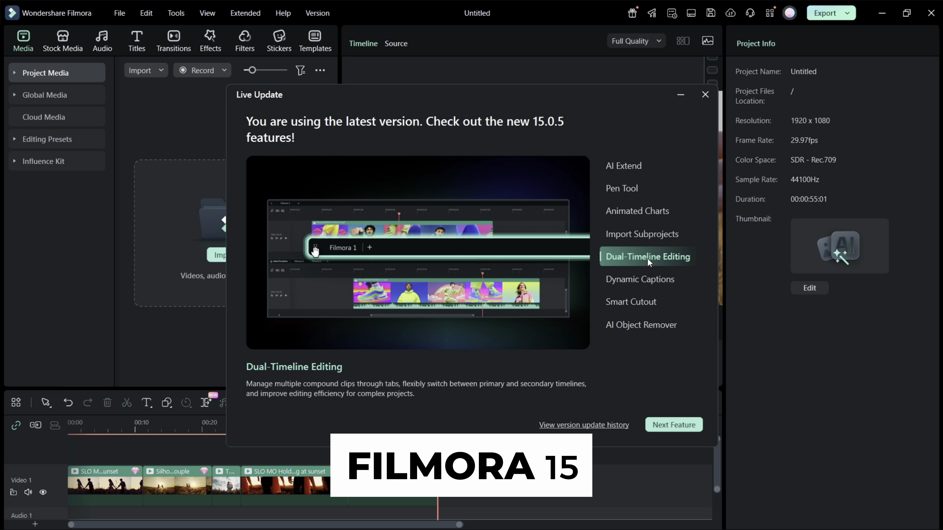
key("Escape")
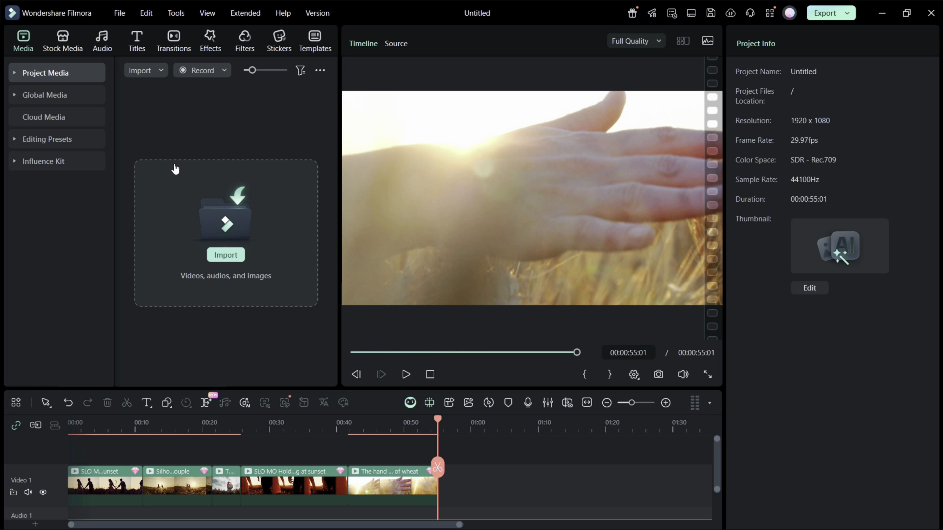
Open the Exclusive stock media collection and preview the gem background and two fantasy castle clips
left_click(68, 46)
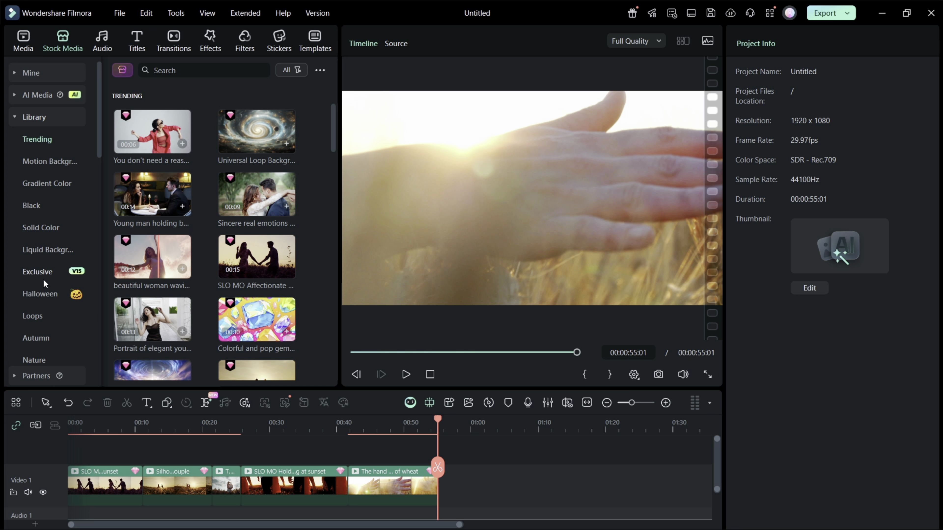
left_click(40, 272)
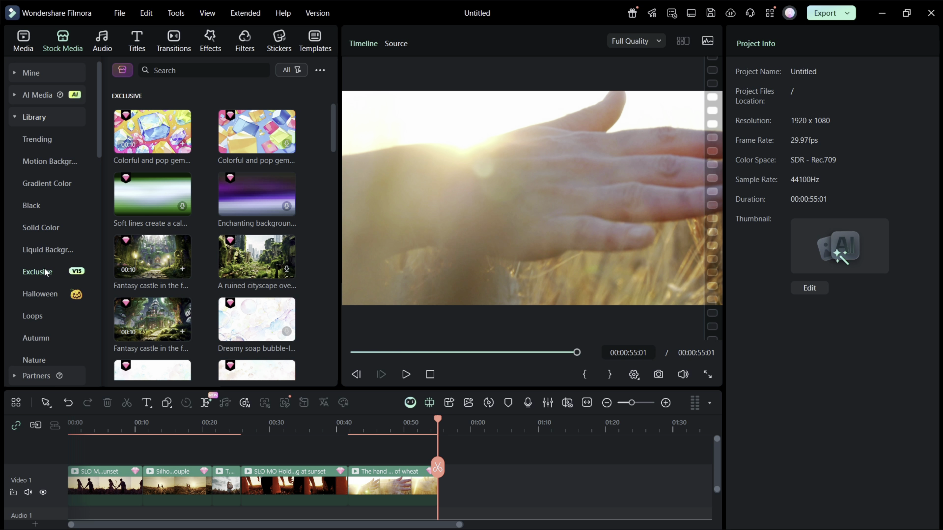
left_click(145, 130)
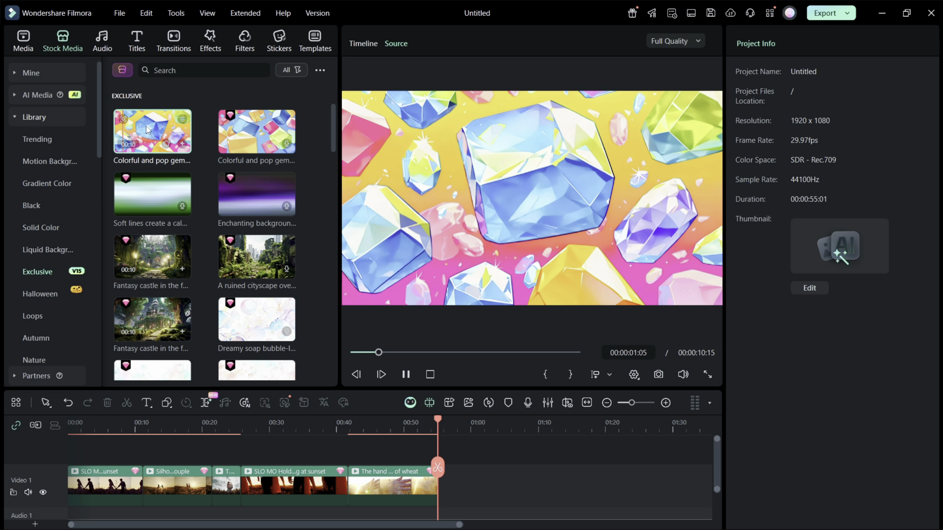
left_click(145, 256)
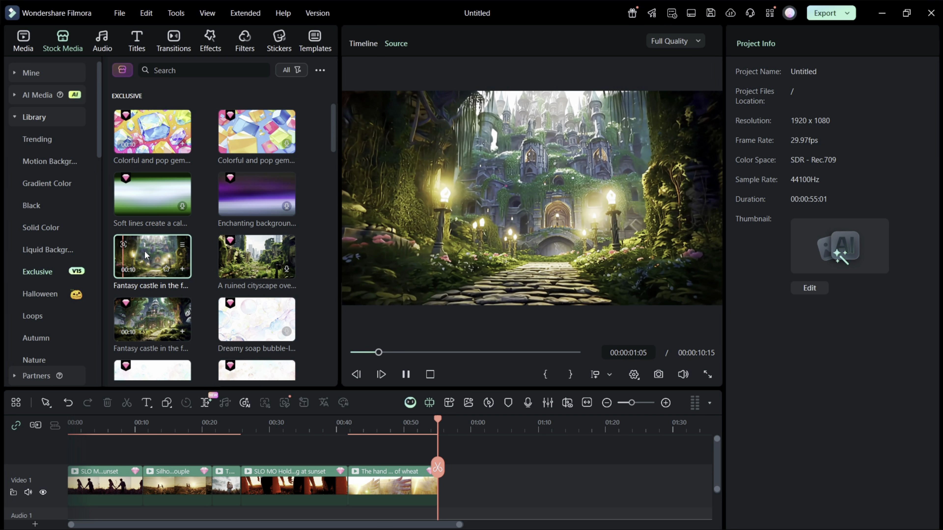
left_click(144, 318)
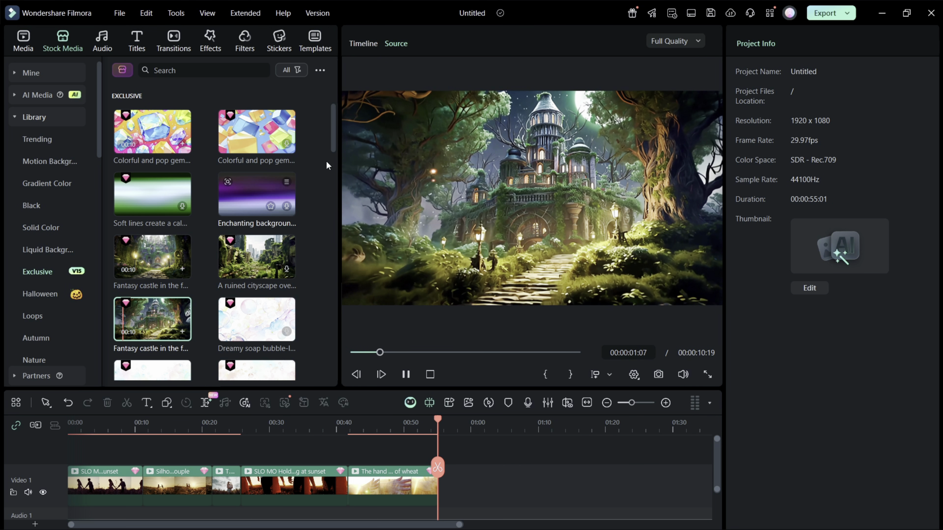
left_click_drag(332, 141, 327, 188)
Preview the flight-through-space and colourful galaxy clips from the Exclusive stock grid
left_click(234, 209)
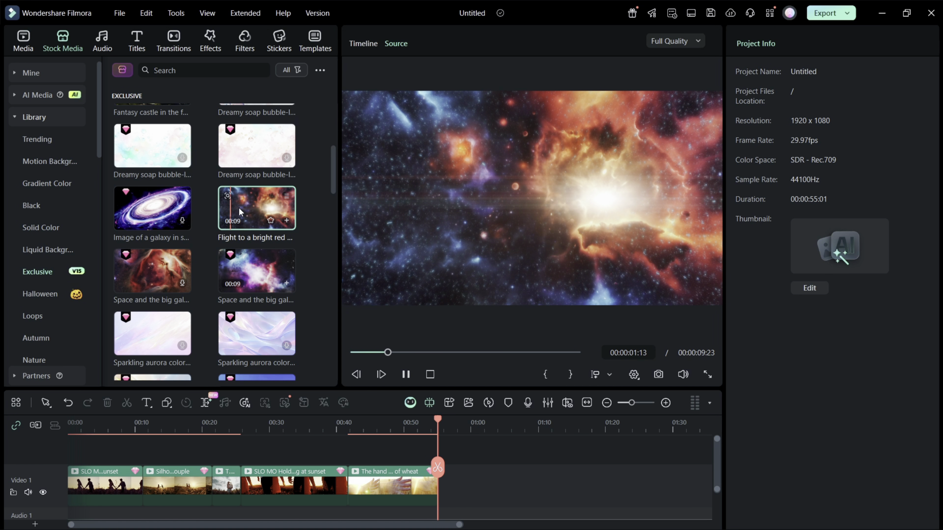
left_click(245, 257)
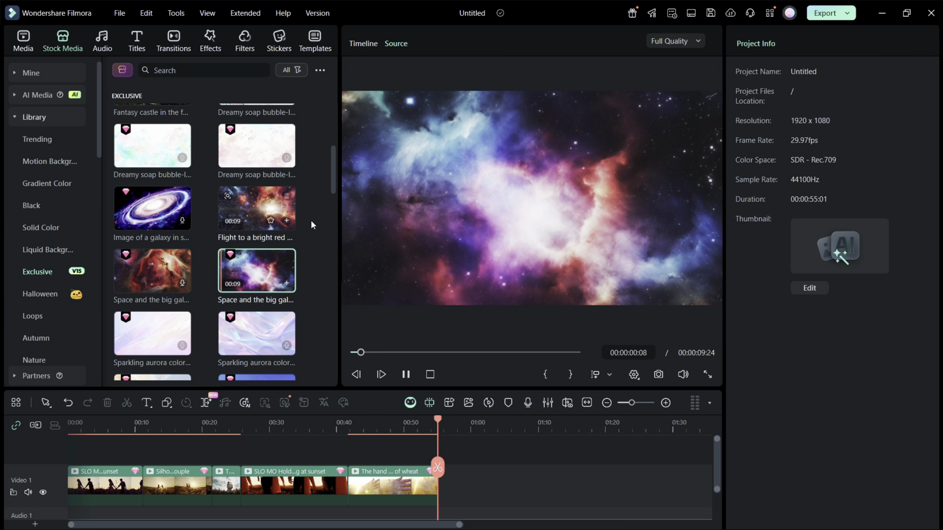
left_click_drag(332, 179, 329, 211)
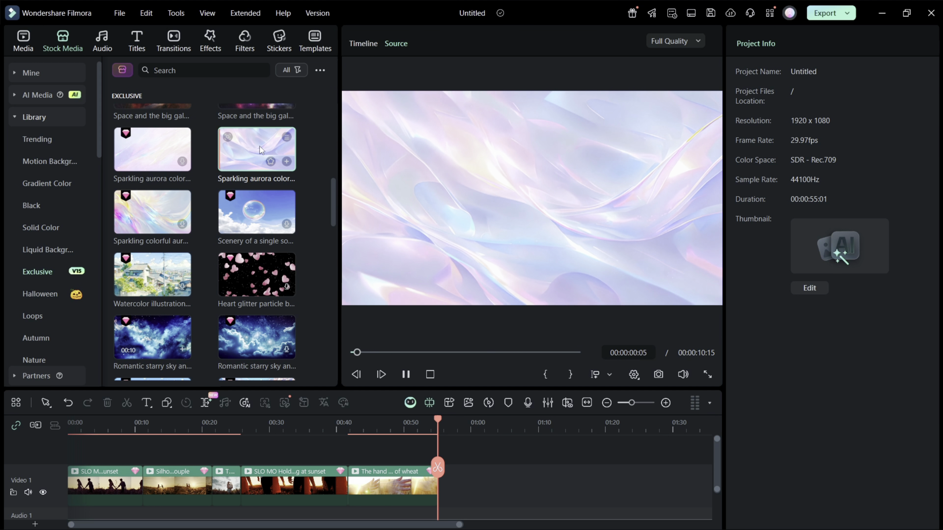
Preview the golden swirl, watercolour boy and blue light-tunnel loop clips further down the grid
scroll(232, 233, "down", 8)
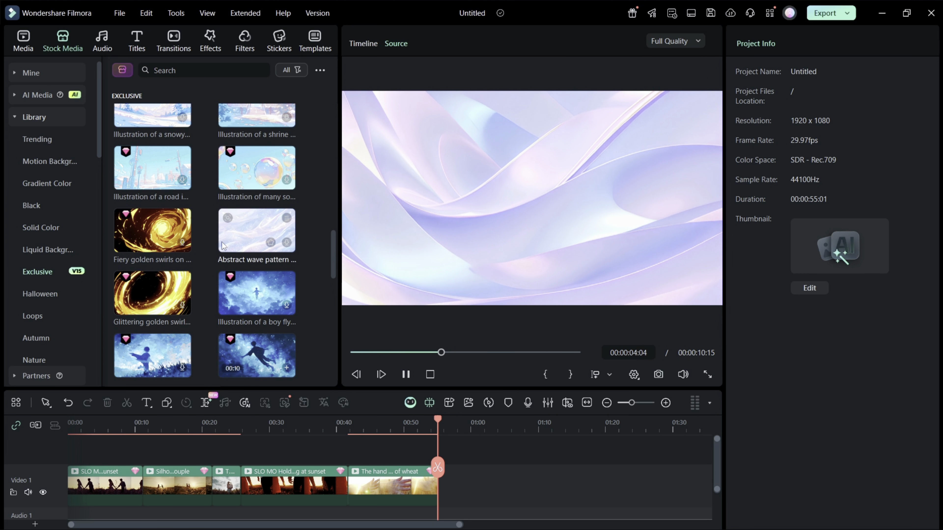
left_click(160, 287)
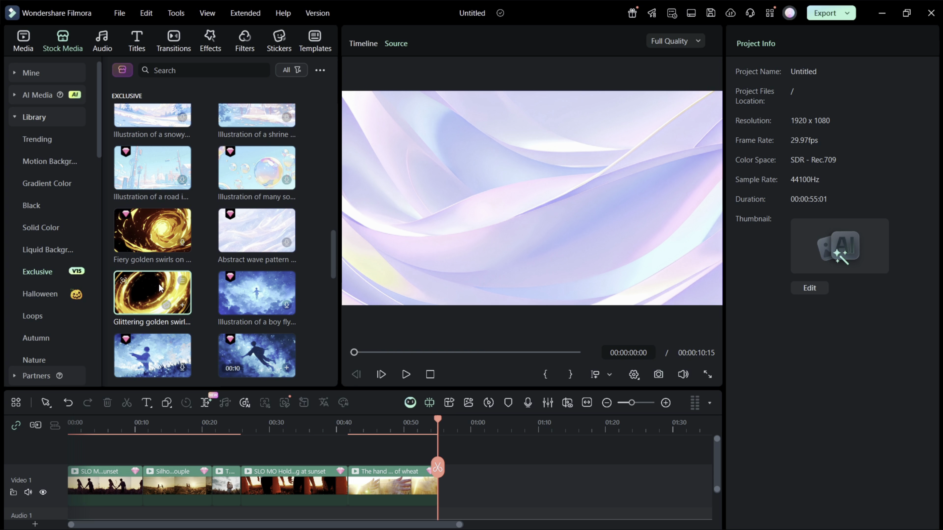
scroll(160, 288, "down", 2)
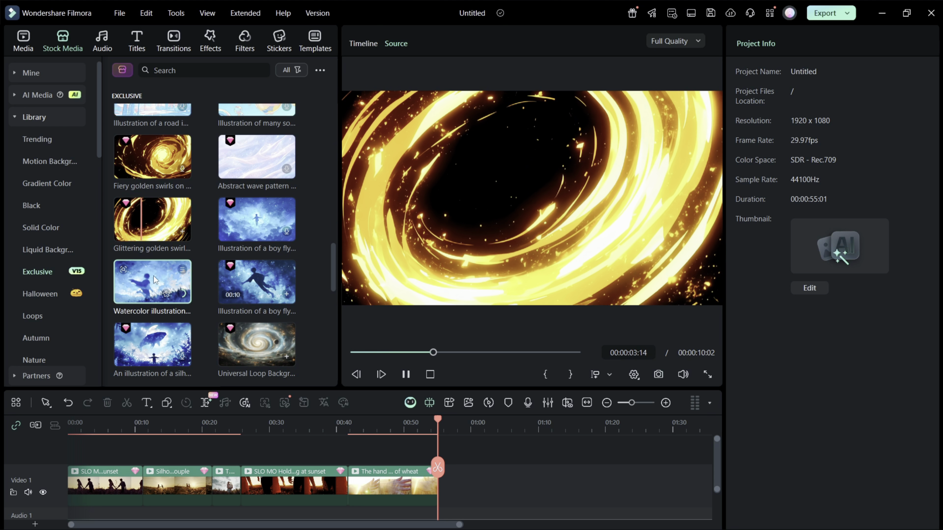
left_click(155, 279)
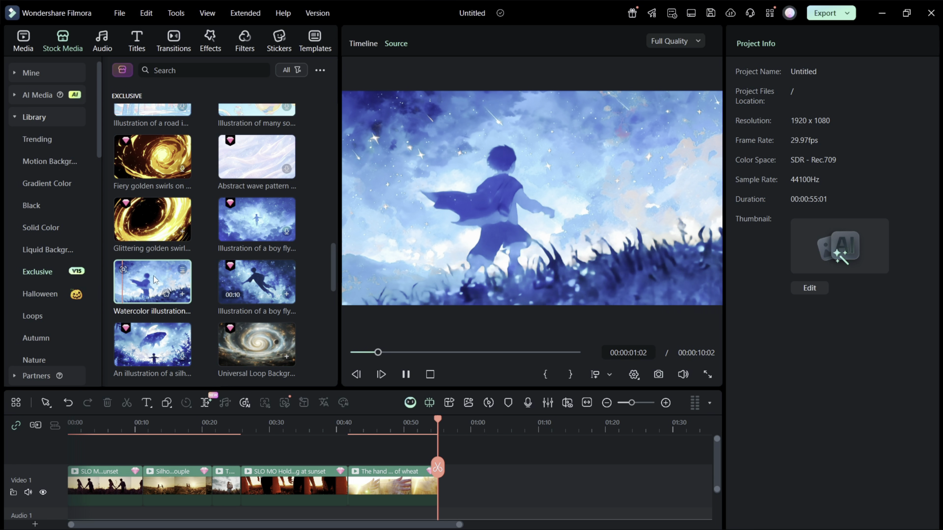
scroll(155, 280, "down", 6)
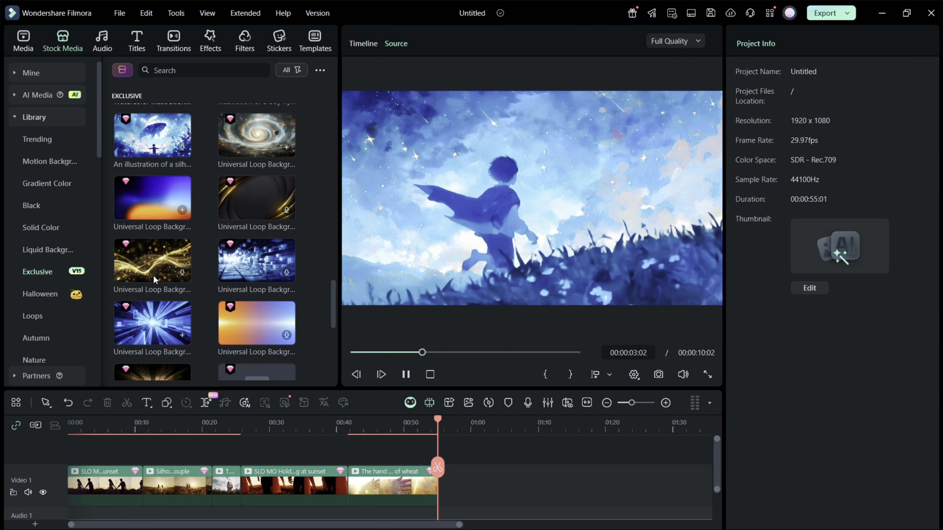
scroll(155, 279, "down", 1)
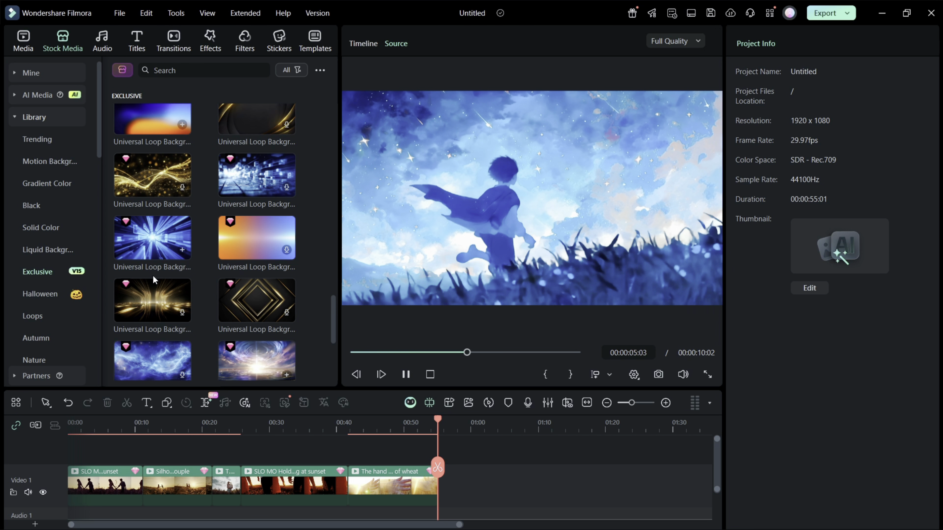
left_click(152, 242)
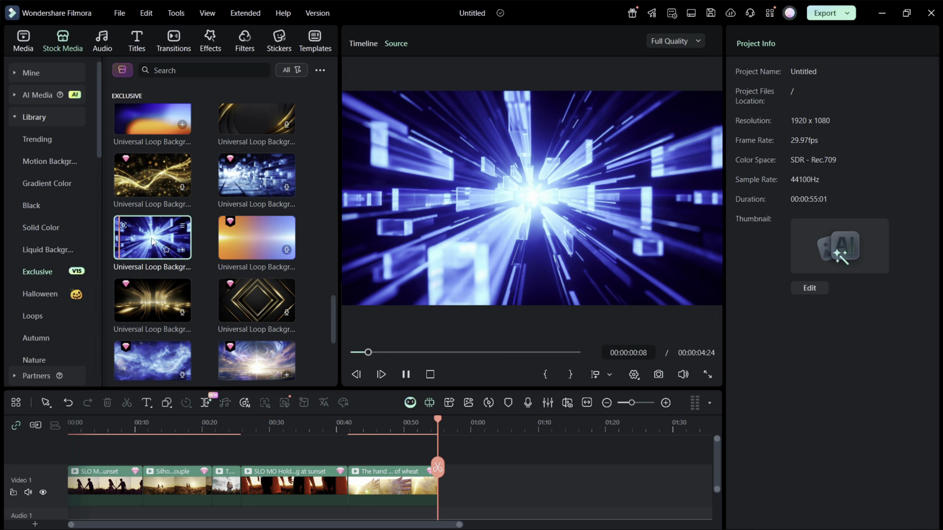
scroll(152, 241, "down", 5)
left_click(152, 248)
Show the Exclusive transitions, pause playback, and preview the Paper Flattening transition
left_click(177, 44)
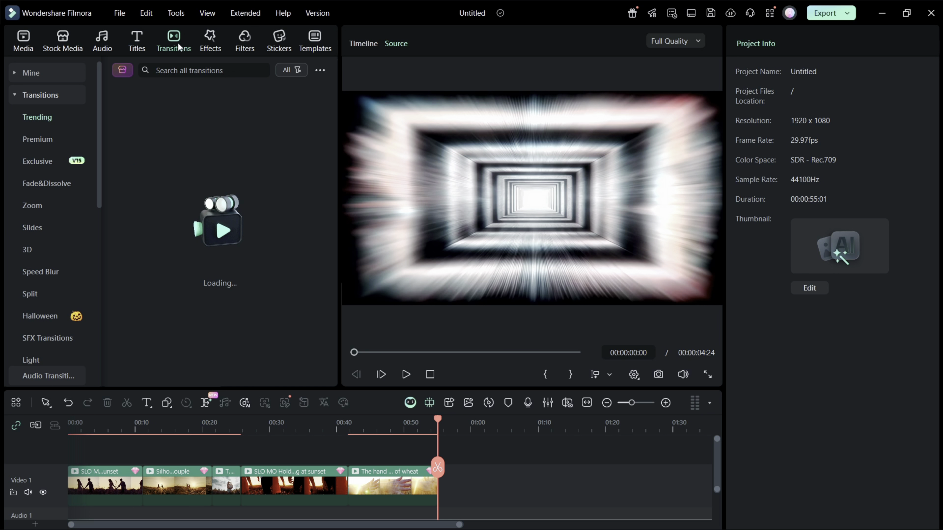
left_click(40, 164)
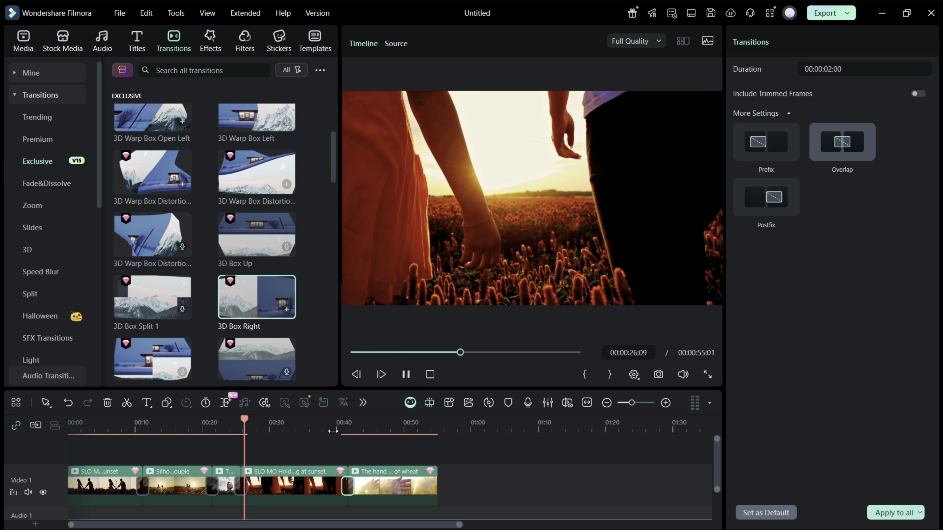
left_click(358, 428)
scroll(329, 245, "down", 5)
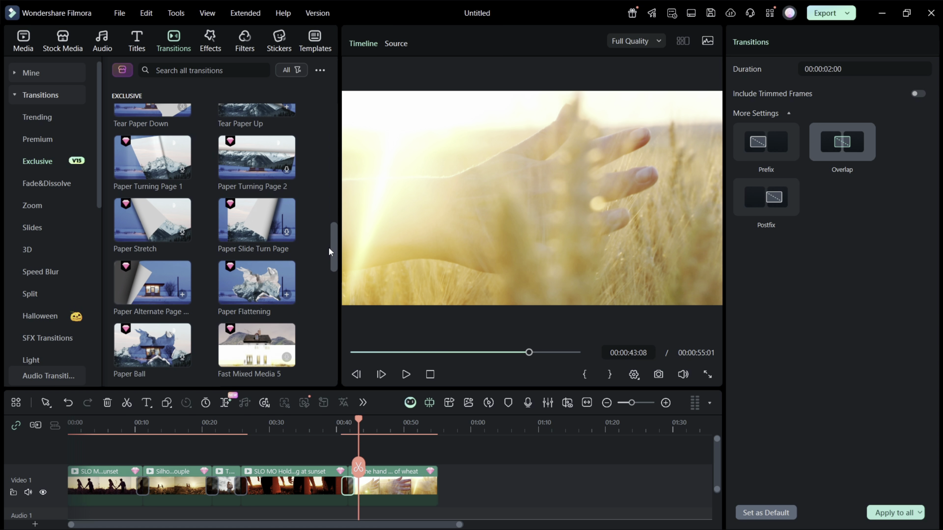
left_click(262, 282)
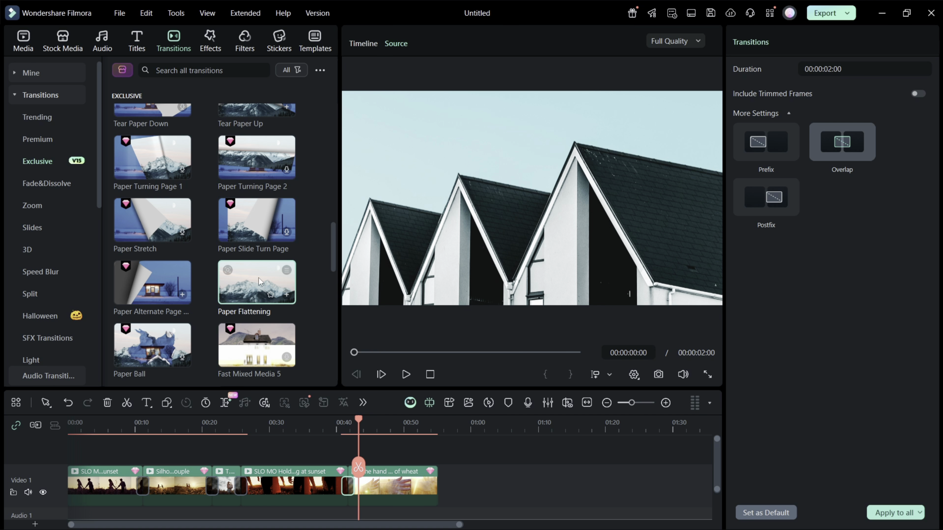
Place Film Burn 10 between the last two clips on Video 1 and play the timeline
scroll(259, 281, "down", 5)
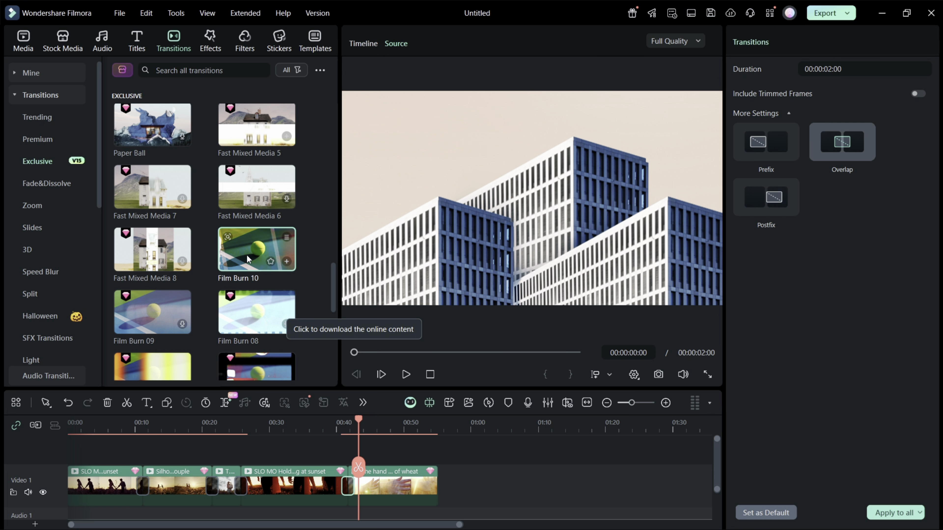
left_click_drag(248, 258, 330, 447)
left_click_drag(345, 487, 346, 486)
left_click(406, 374)
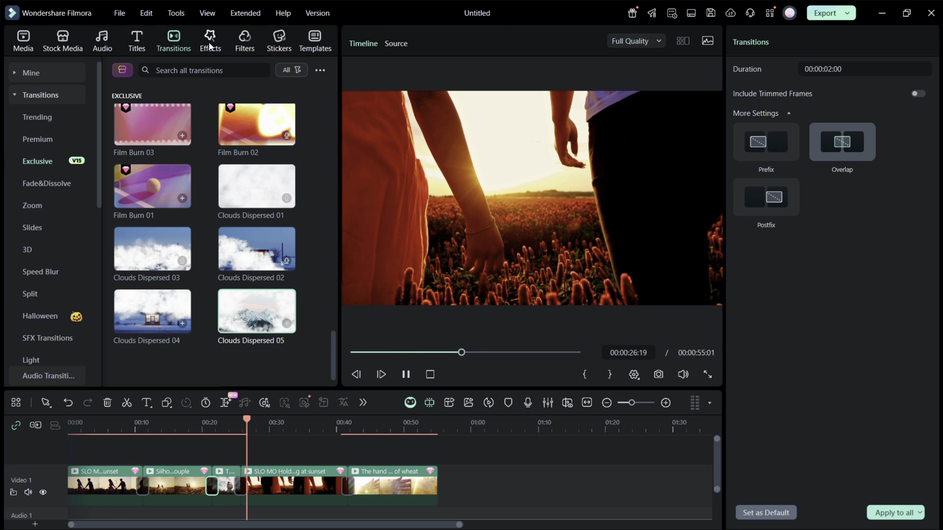
Open Animated Charts from Effects, try stacked column, line and stacked area styles, then close it
left_click(209, 45)
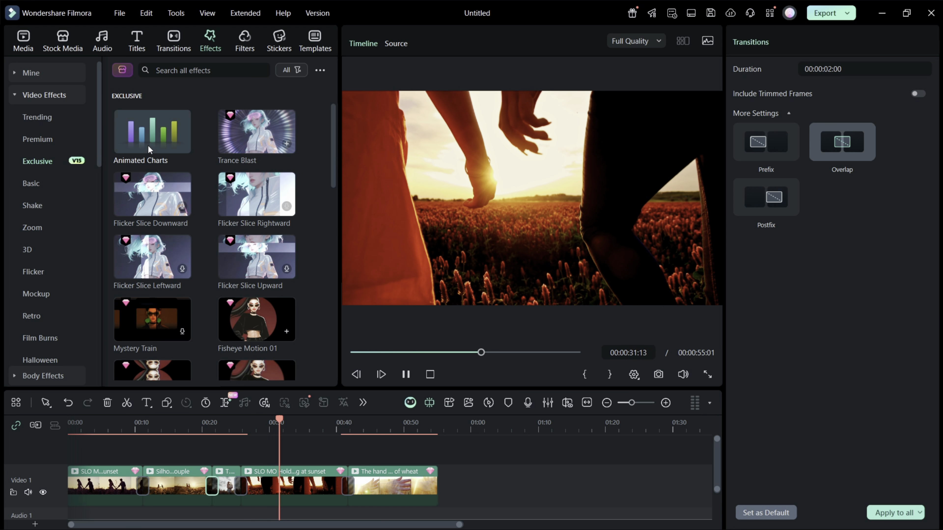
left_click(165, 145)
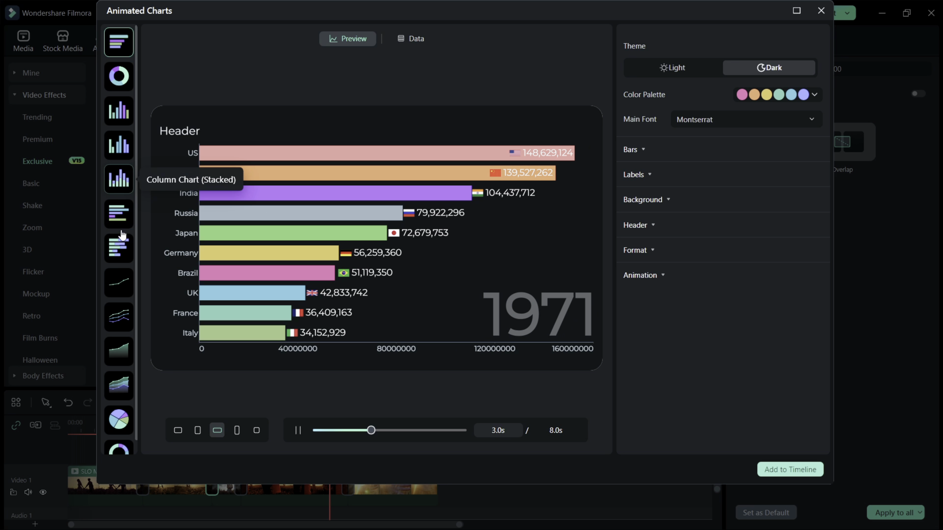
left_click(118, 180)
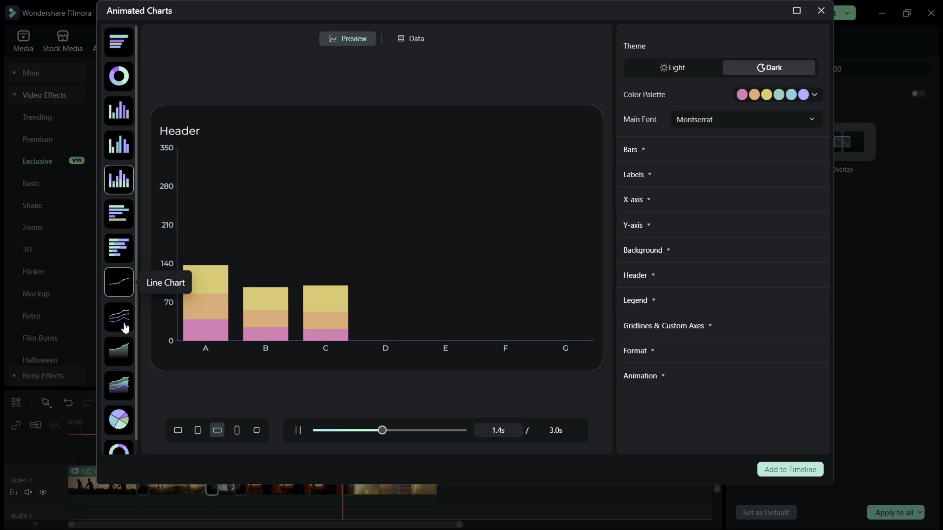
left_click(119, 284)
left_click(119, 390)
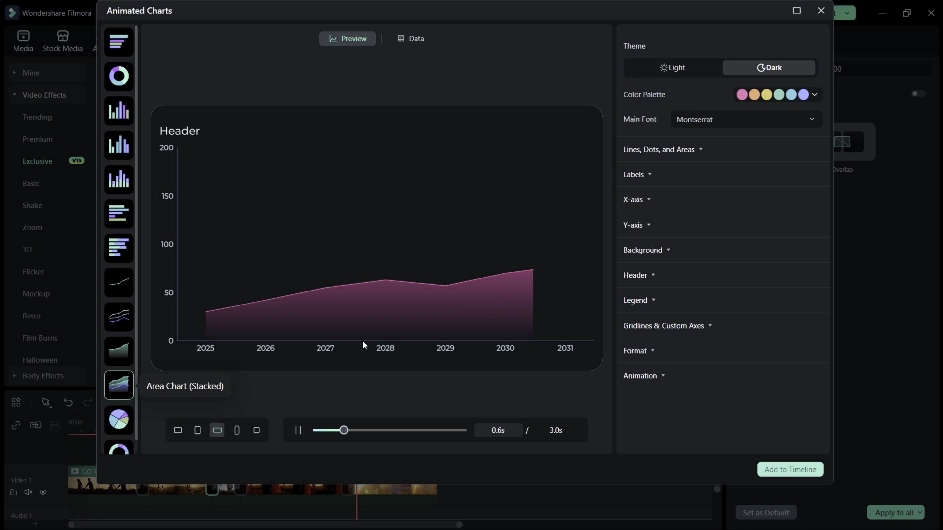
left_click(821, 14)
Preview the Flicker Slice Rightward, Flicker Slice Upward, Fisheye Motion 01 and Mystery Train effects
left_click(248, 189)
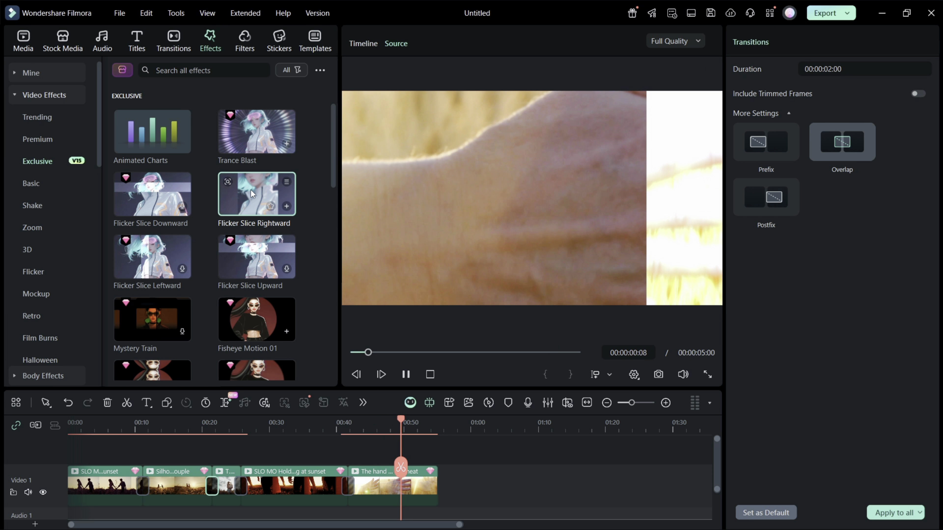
left_click(263, 246)
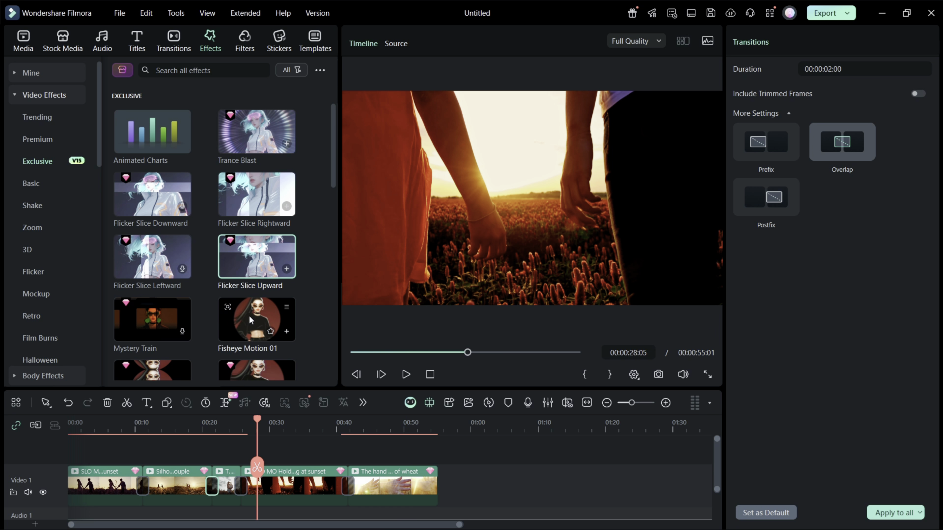
left_click(253, 316)
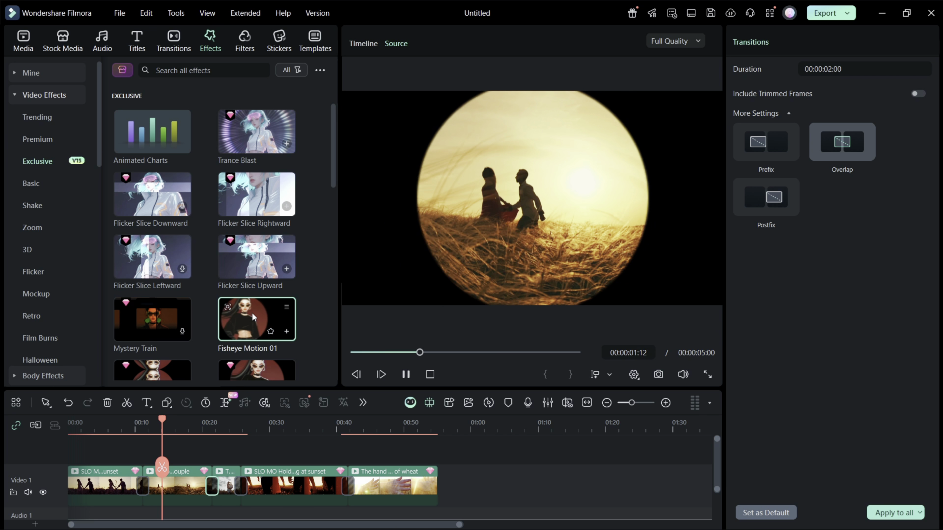
left_click(147, 312)
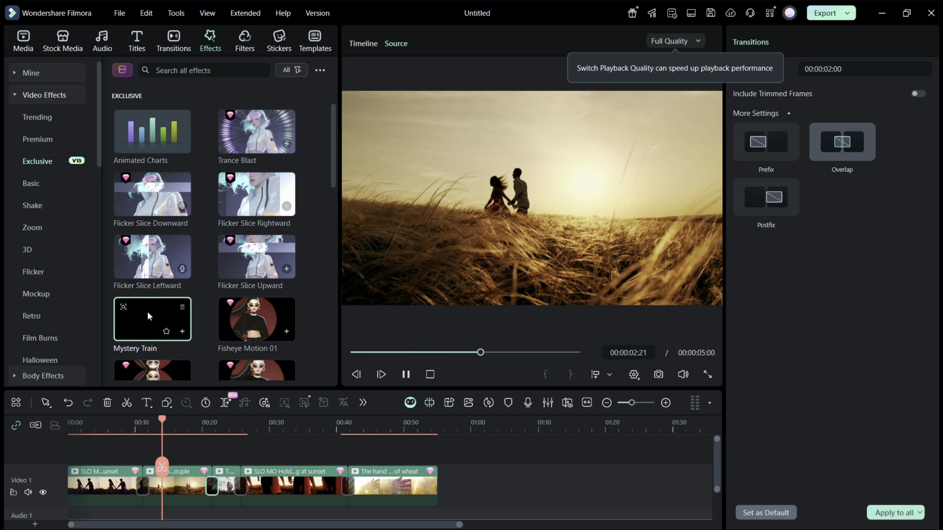
Scroll the Exclusive effects and preview Polaroid Set 02 and Sniper Scope 03
scroll(147, 312, "down", 5)
left_click(151, 308)
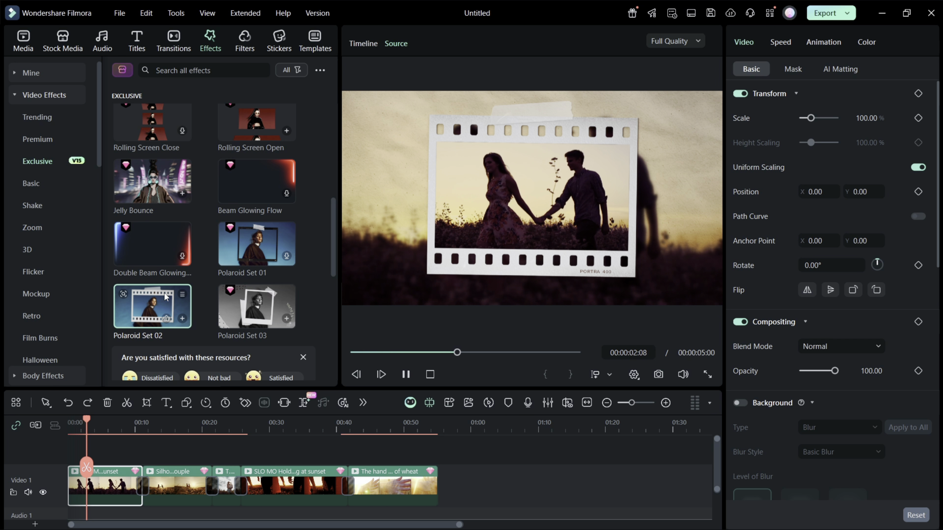
scroll(182, 281, "down", 4)
scroll(187, 281, "down", 2)
left_click(256, 319)
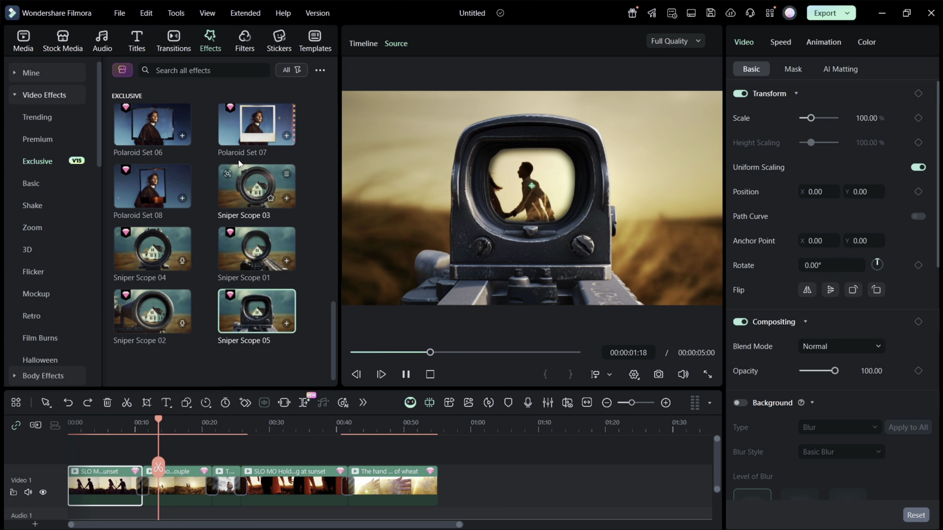
Show the Exclusive filters and preview Violet Ember, then Ember Voyage
left_click(243, 48)
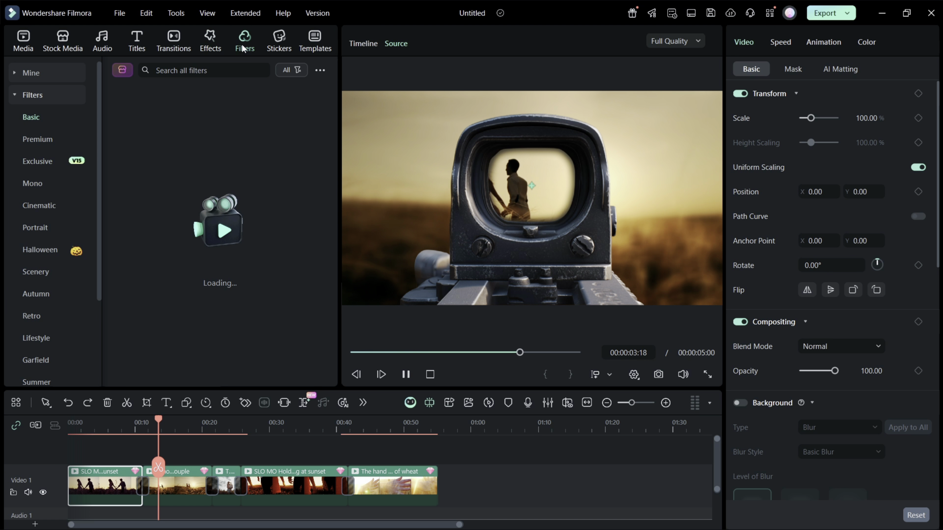
left_click(29, 163)
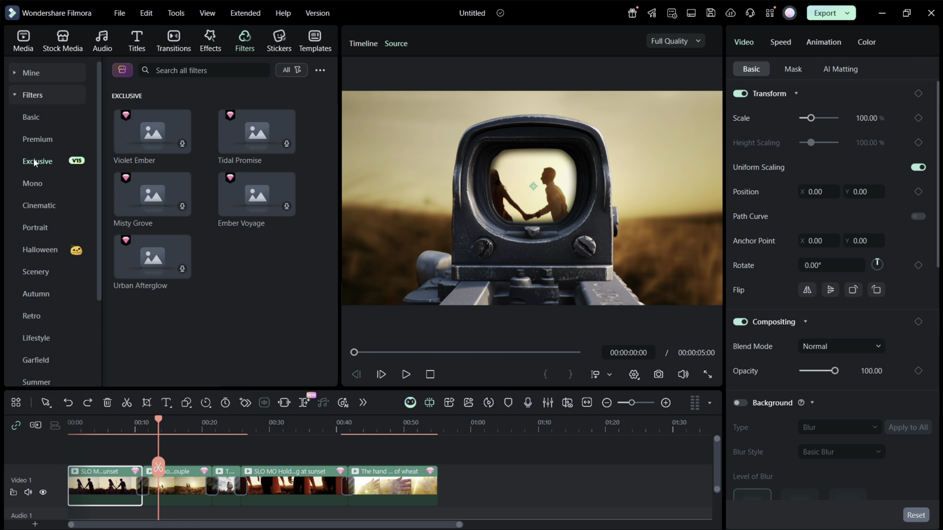
left_click(150, 127)
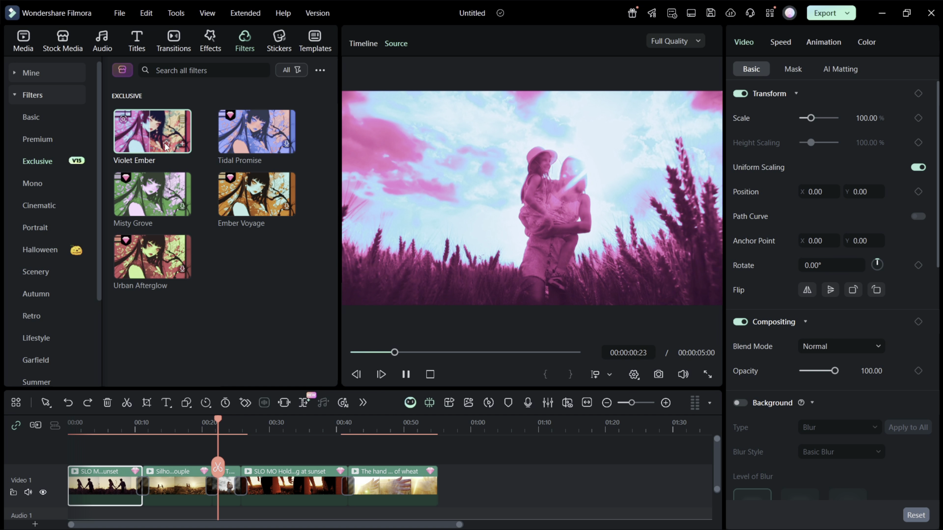
left_click(246, 191)
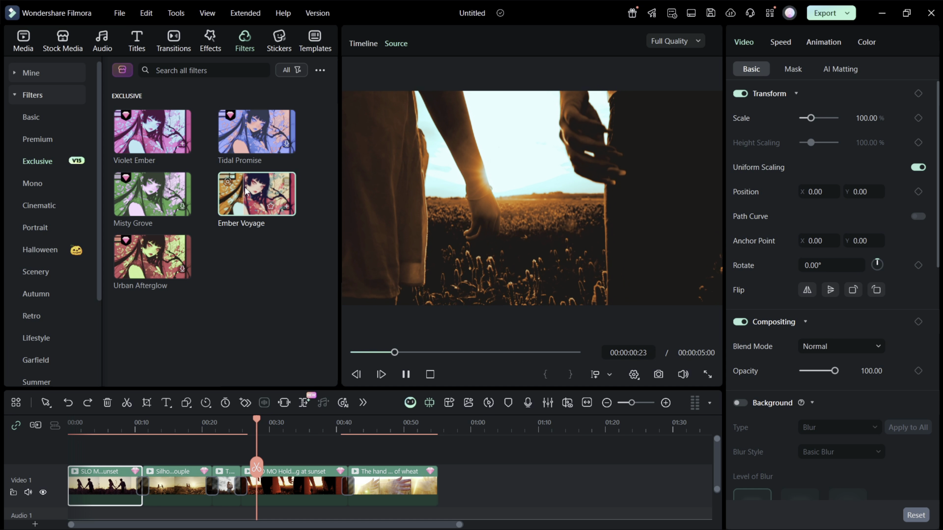
Show the Exclusive templates, move the playhead near 00:55, and preview the comic-panel template
left_click(316, 46)
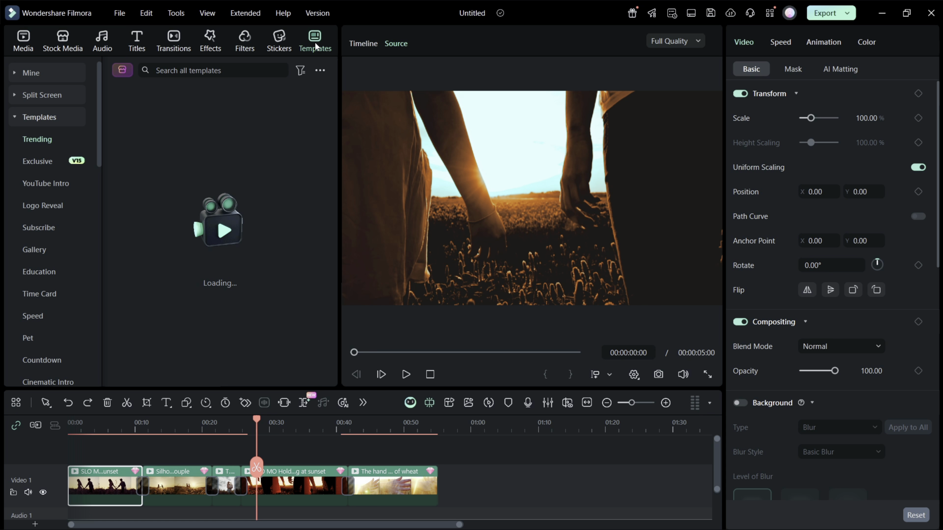
left_click(52, 164)
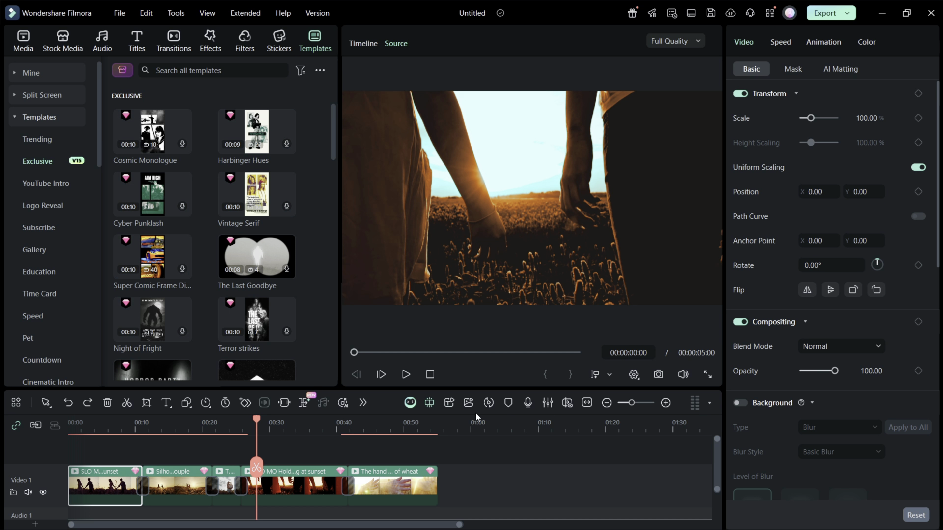
left_click(457, 423)
left_click(149, 249)
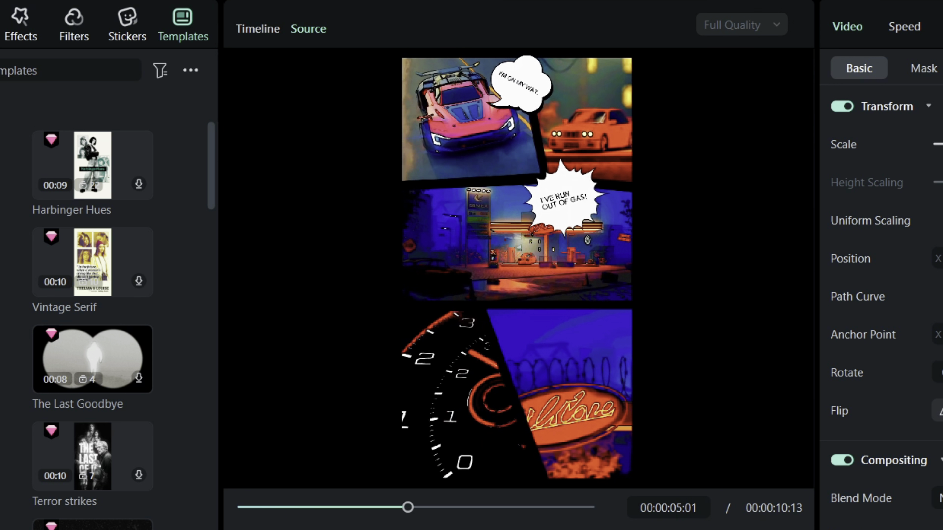
Preview the Harbinger Hues and Before the Silence templates
mouse_move(107, 152)
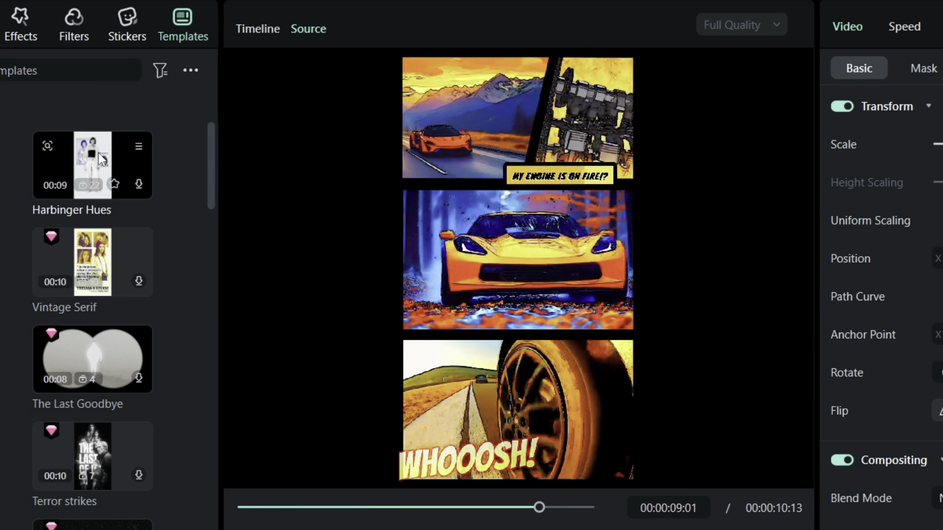
left_click(100, 152)
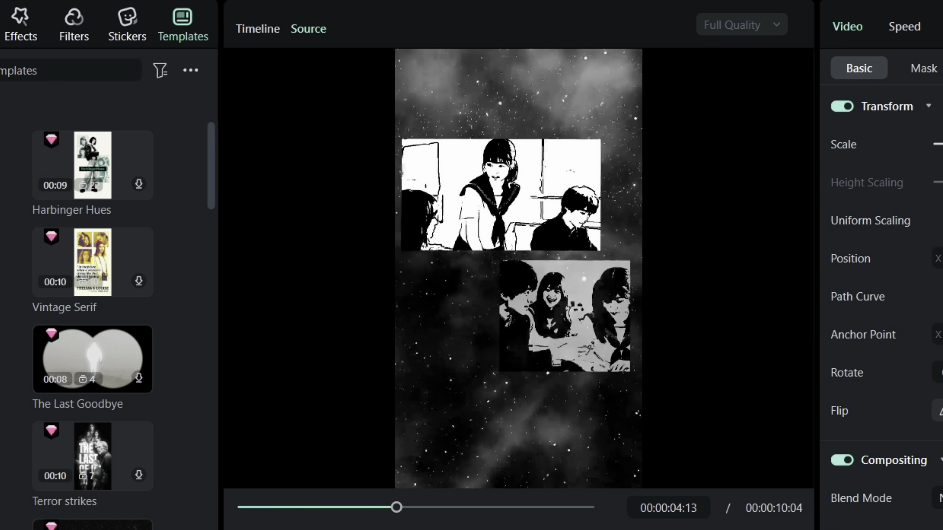
scroll(86, 436, "down", 2)
left_click(85, 436)
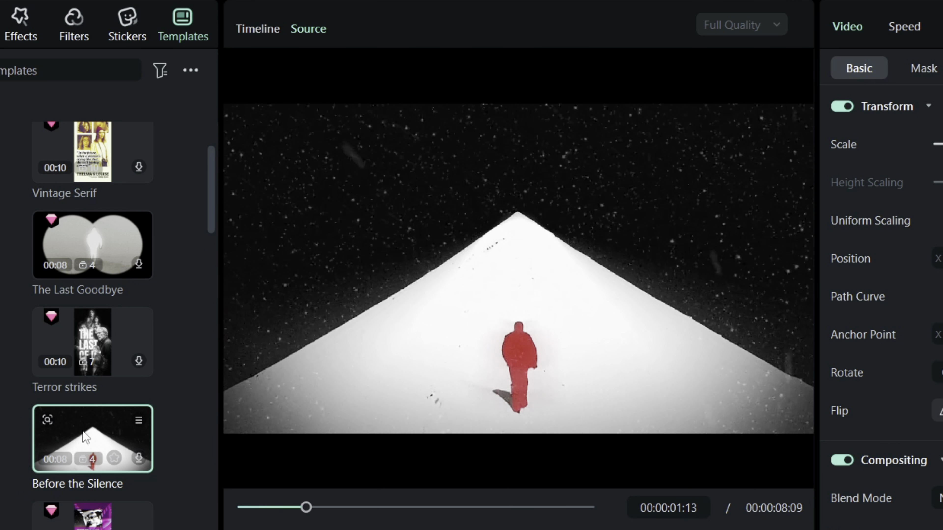
scroll(85, 436, "up", 2)
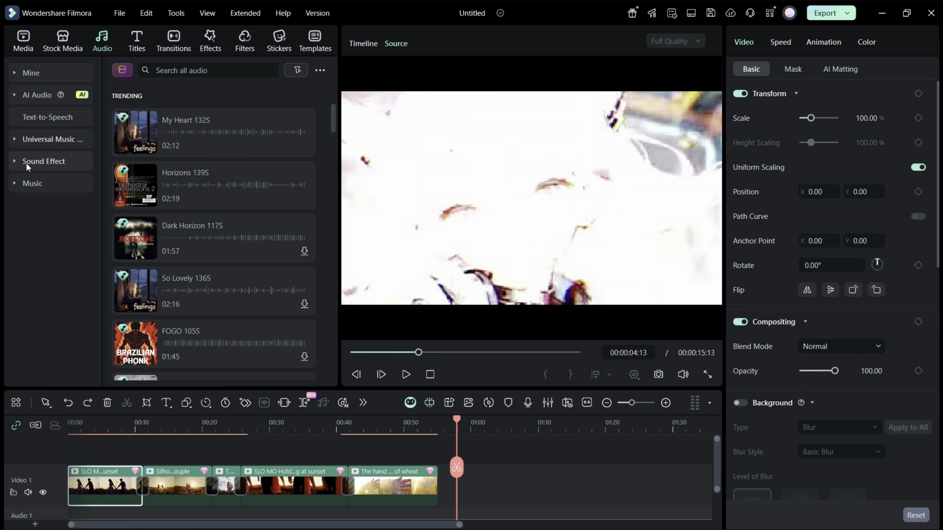
List the Anime sound effects and play Japanese Yuusha Strike and Japanese Yuusha Relief
left_click(27, 163)
scroll(17, 215, "down", 6)
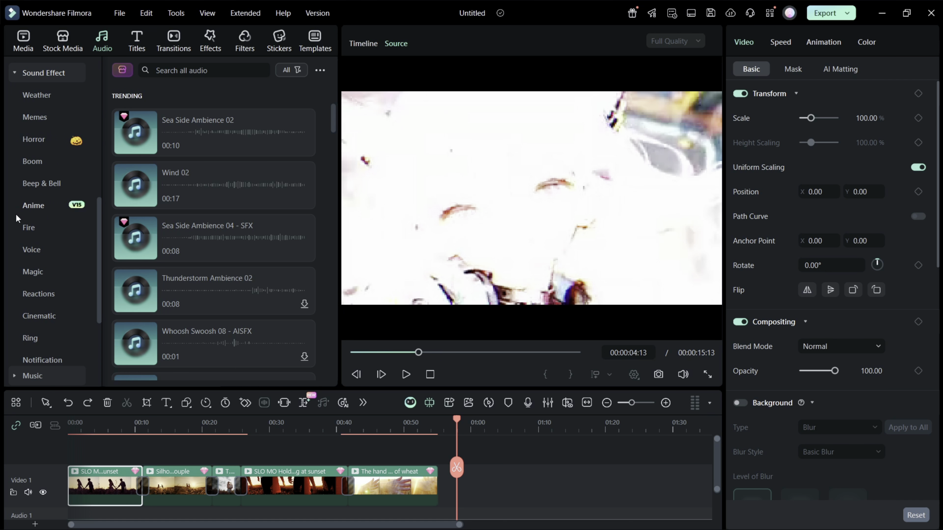
left_click(33, 205)
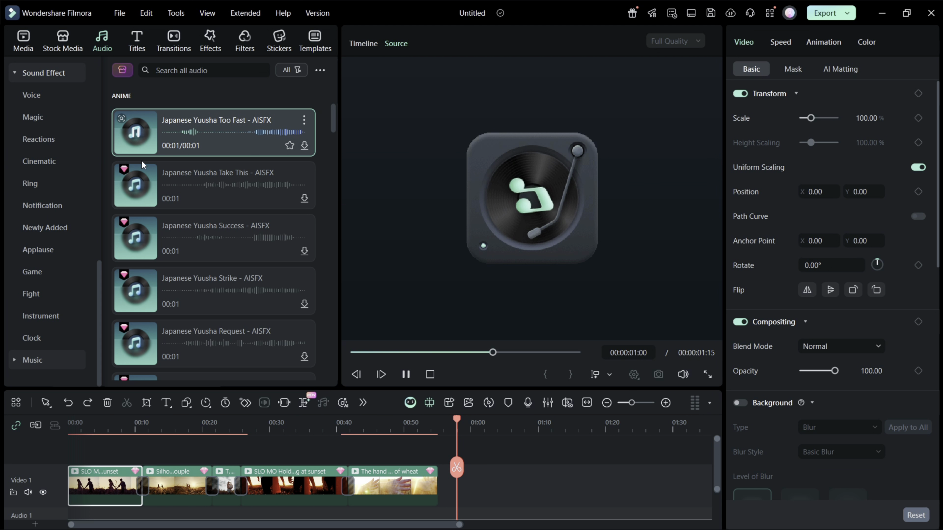
left_click(139, 294)
scroll(139, 292, "down", 2)
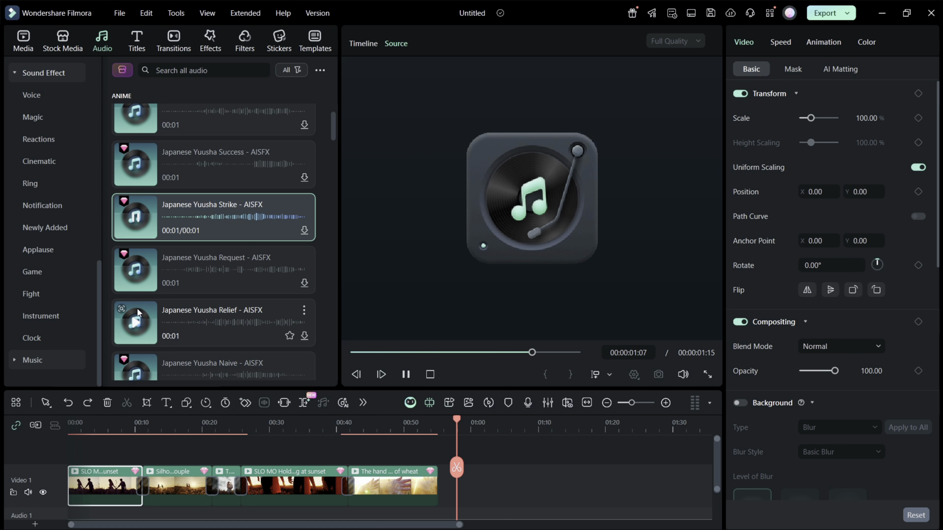
left_click(137, 308)
scroll(137, 316, "down", 2)
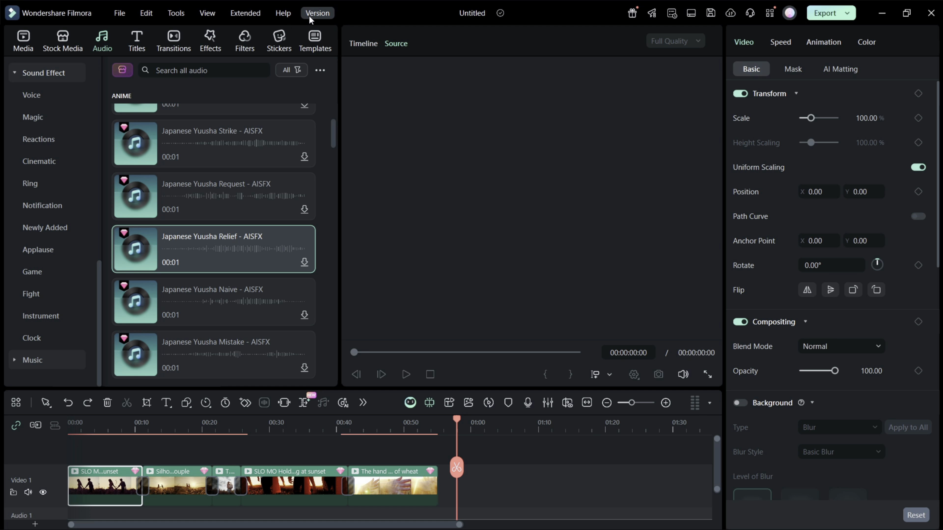
Open the About window to see Filmora version 15.0.5
left_click(312, 17)
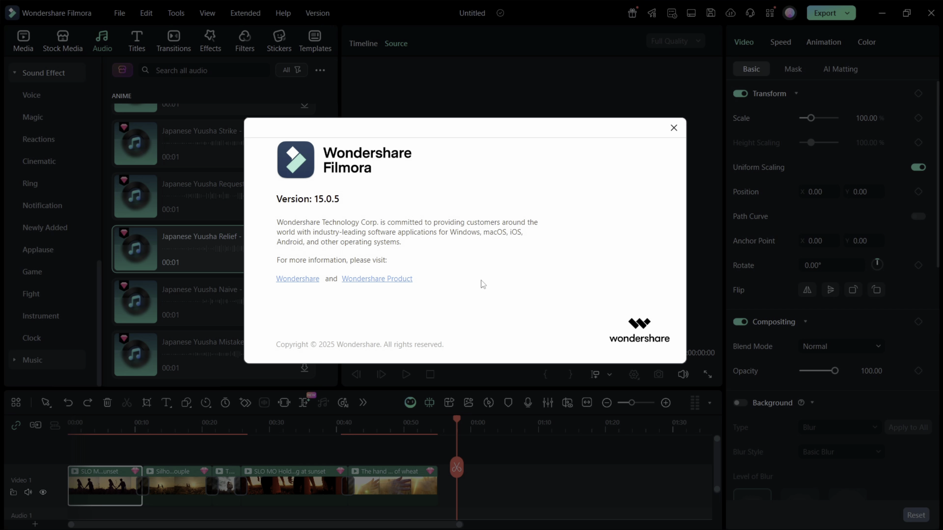